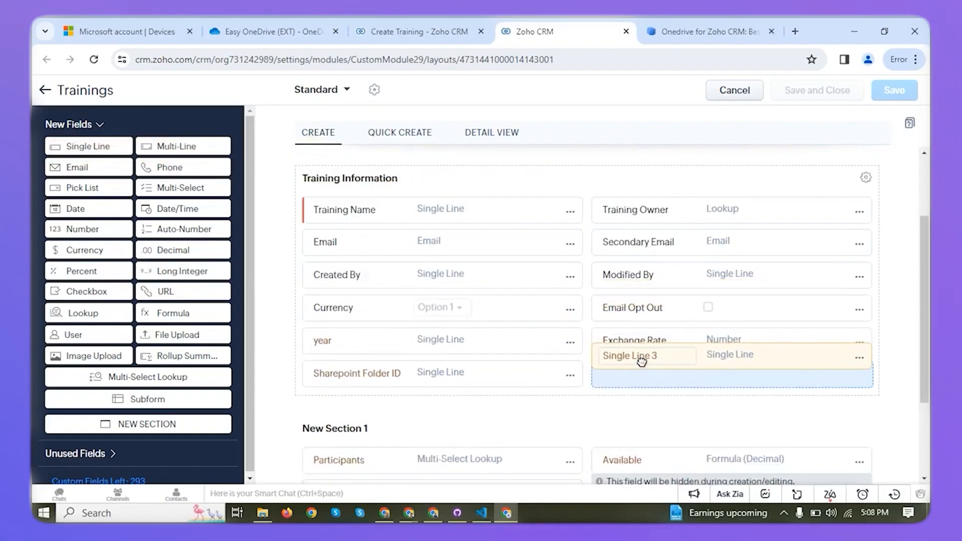
Name the new single-line field Onedrive Folder ID, add a URL field named Share Link Onedrive below it, and save the Trainings layout.
text(One)
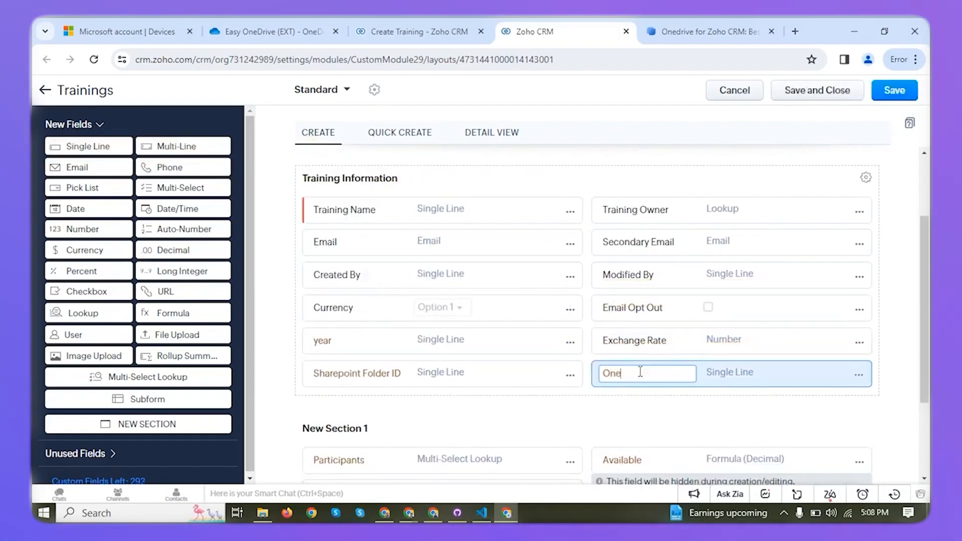
text(drive Folder ID)
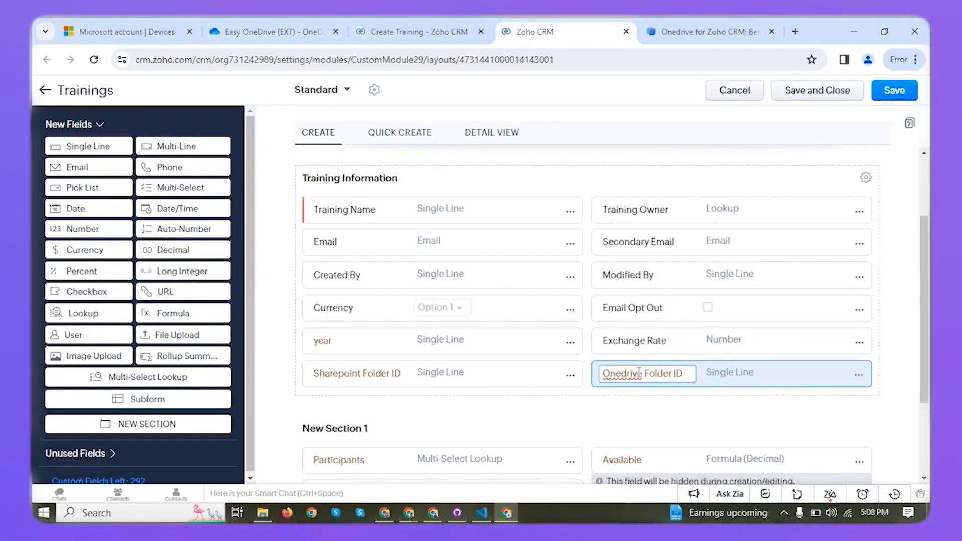
drag(156, 294, 319, 408)
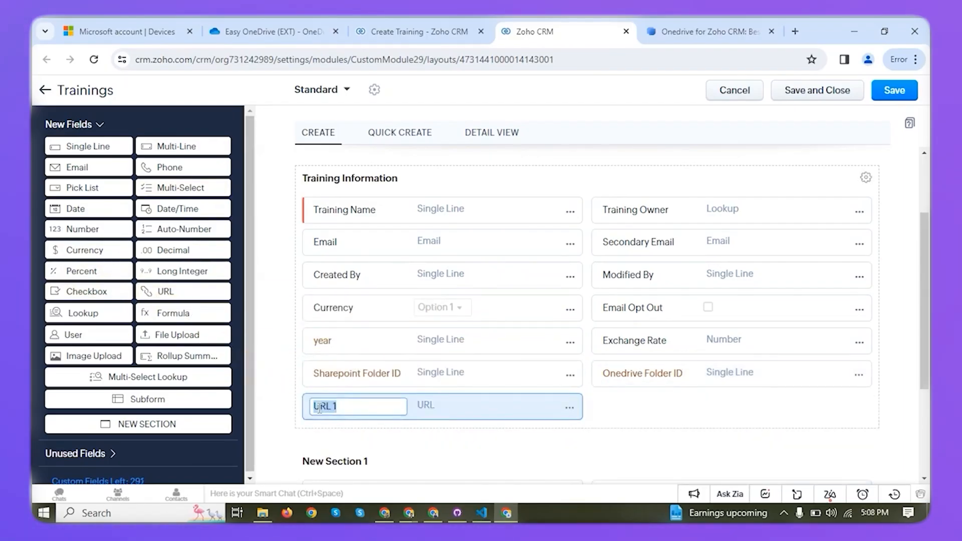
text(Share Link Onedrive)
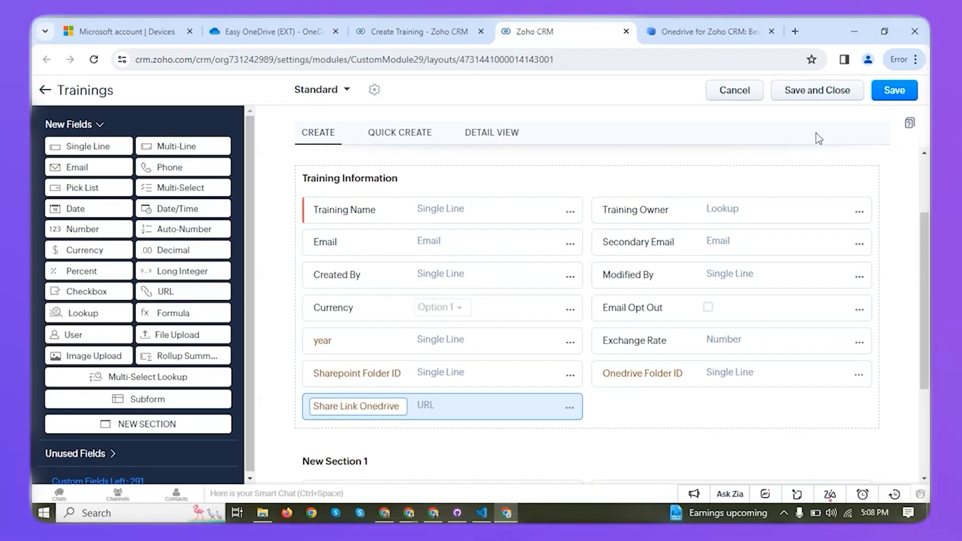
click(813, 91)
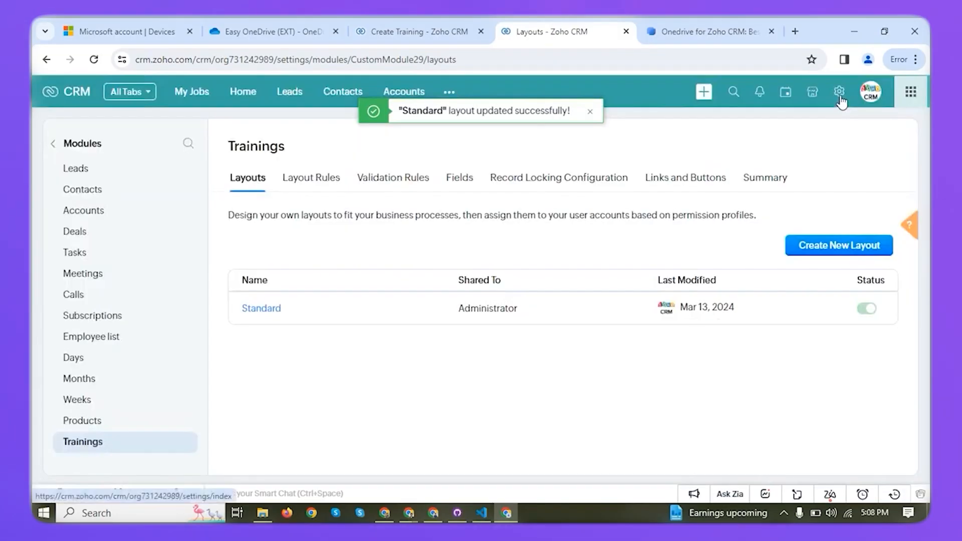
Create a workflow rule for the Trainings module named Create Folder for Onedrive.
click(840, 97)
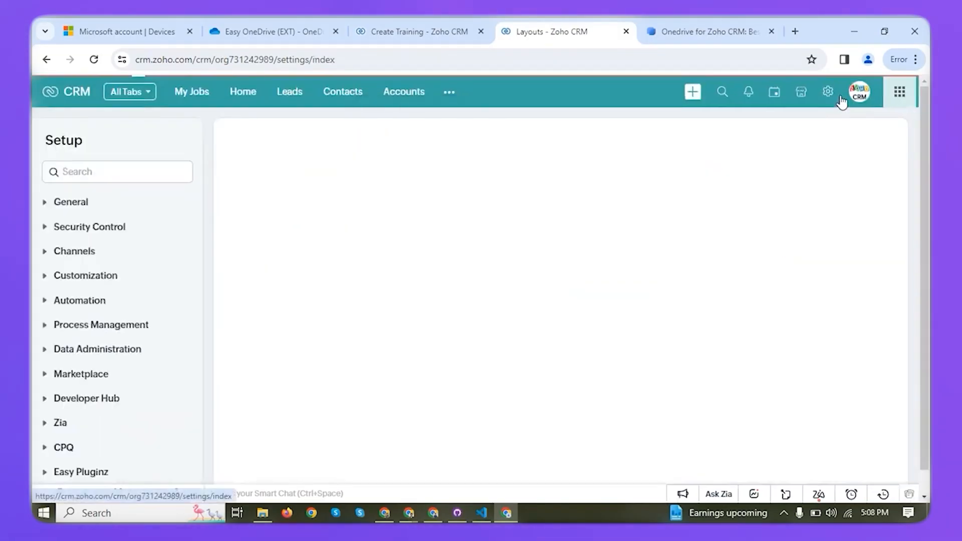
click(785, 210)
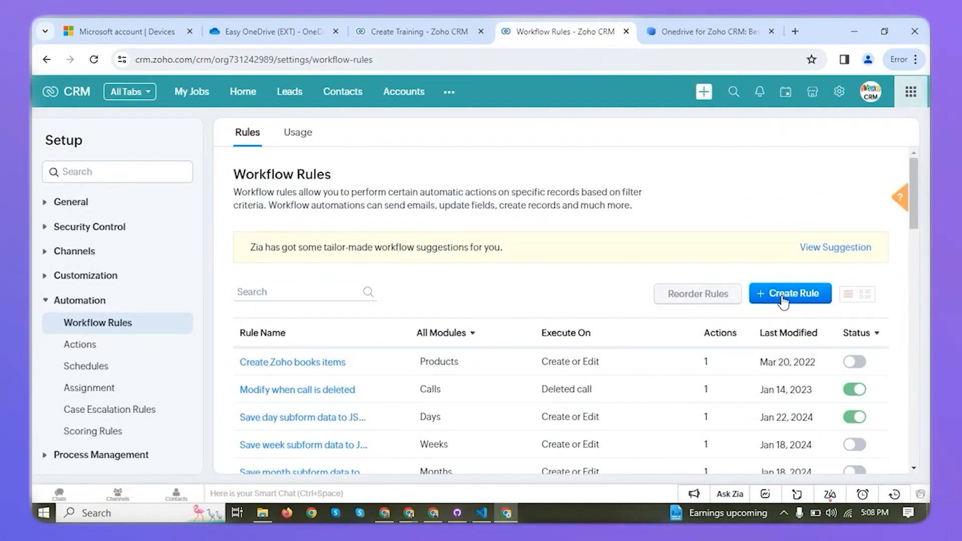
click(782, 298)
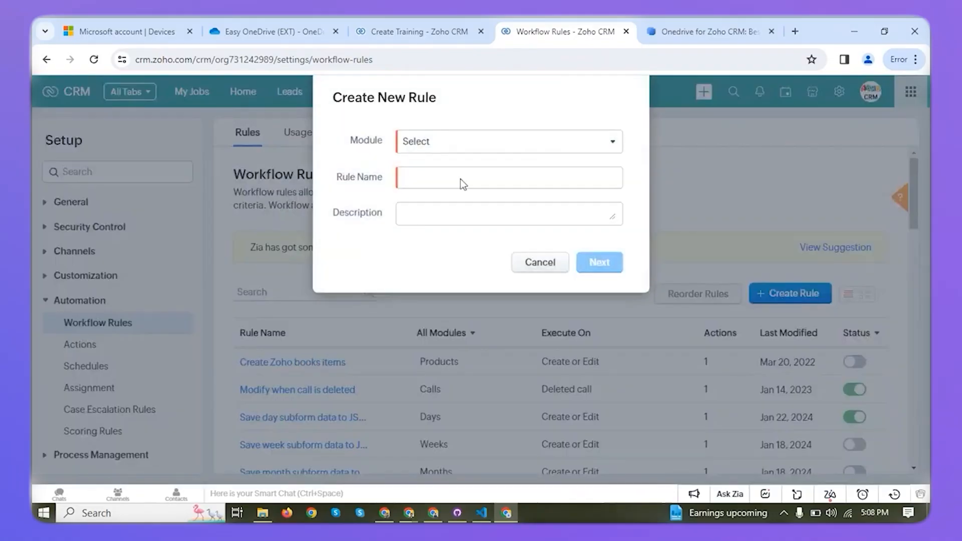
click(441, 145)
scroll(461, 275, down, 2)
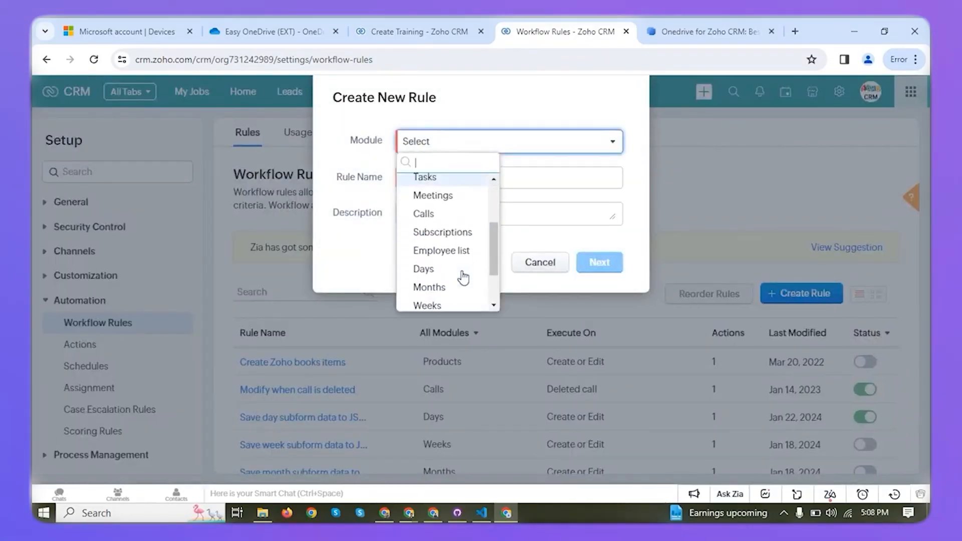
scroll(434, 307, down, 2)
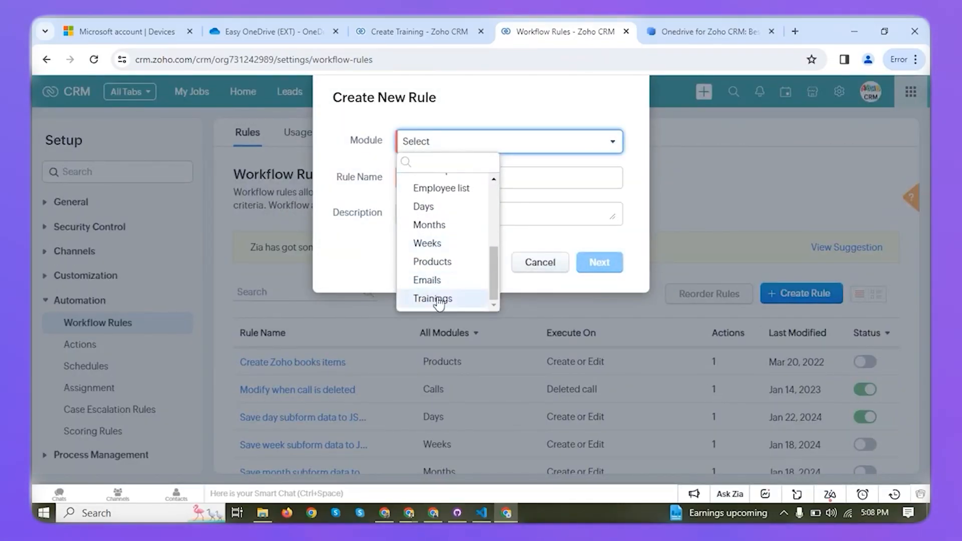
click(430, 299)
click(434, 175)
text(C)
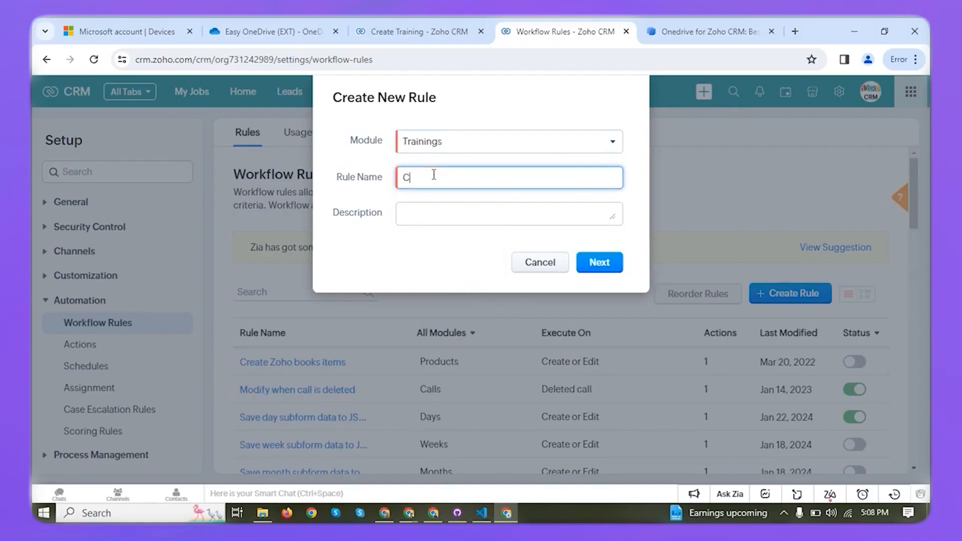
text(reate Folder for Oned)
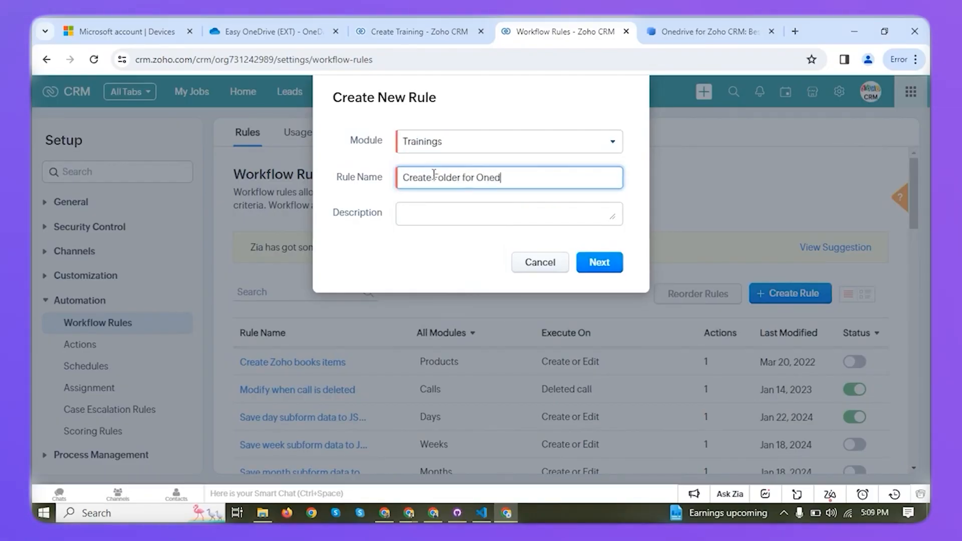
text(rive)
click(589, 263)
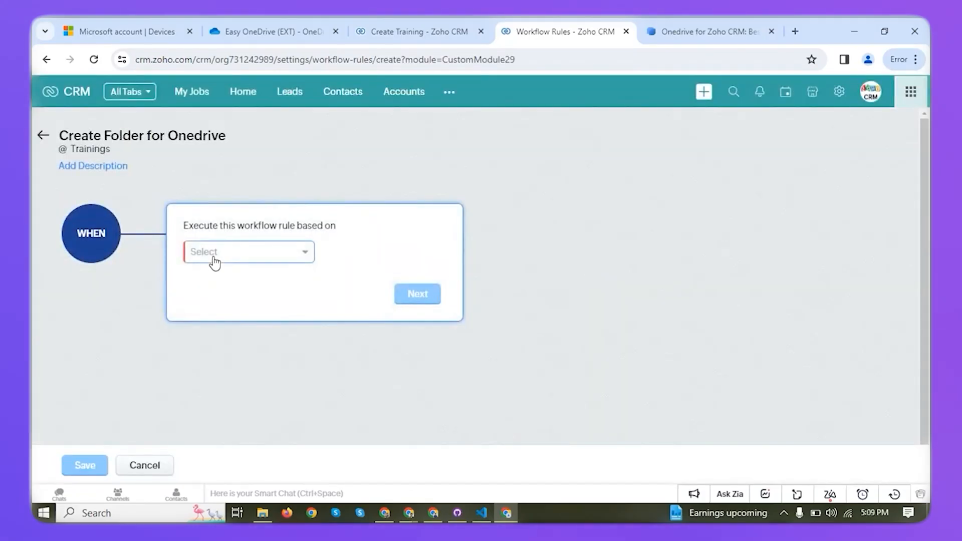
Base the rule's execution on a record action and apply it to all trainings.
click(211, 255)
click(232, 278)
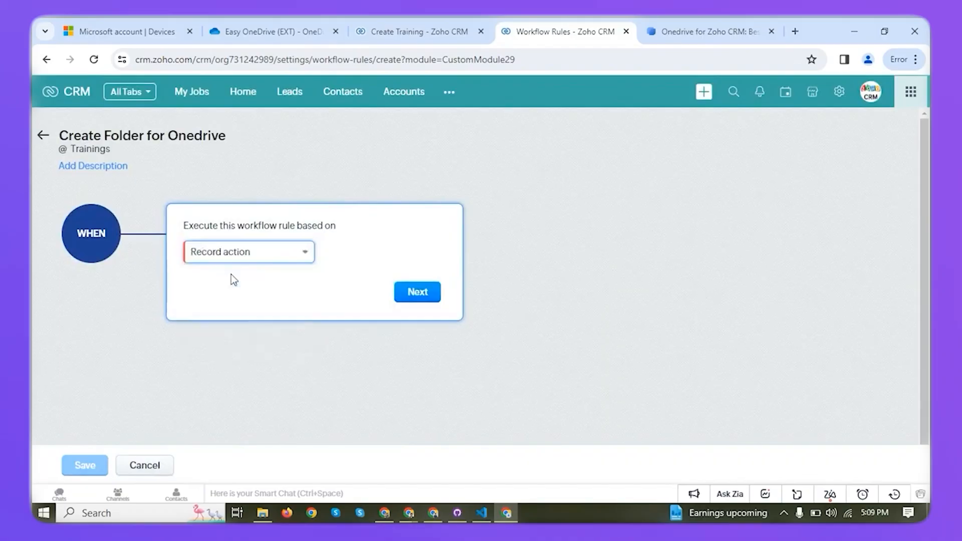
click(408, 321)
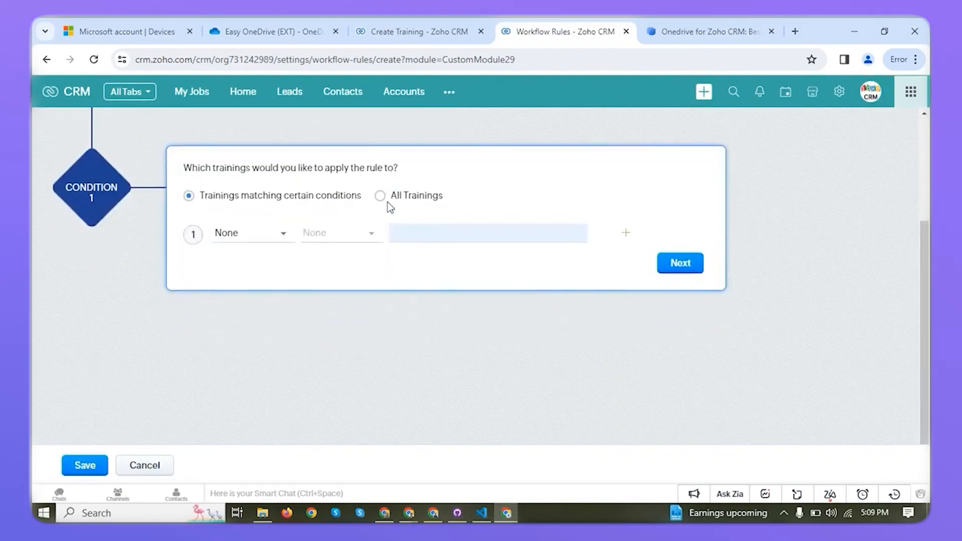
click(382, 198)
click(680, 250)
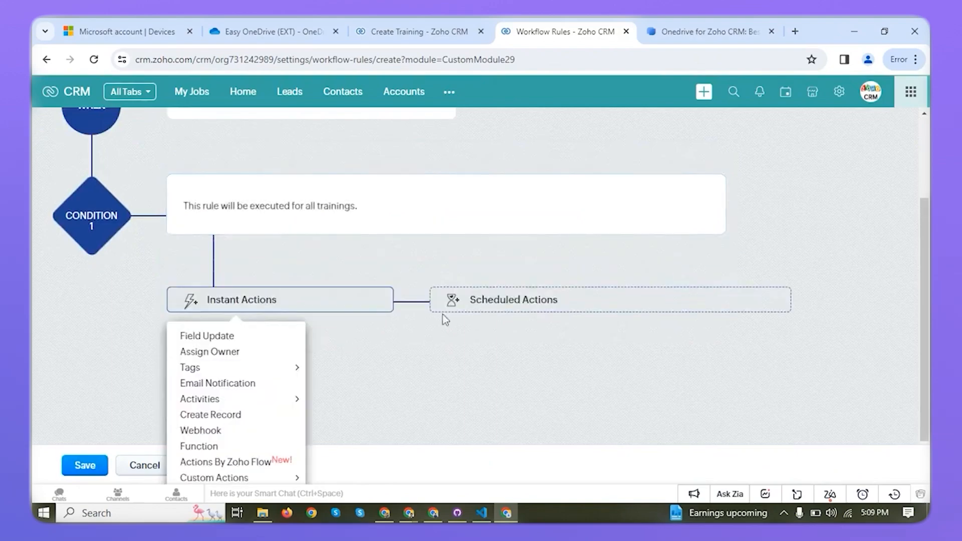
Add the Create OneDrive Setting custom action as an instant action, set to create a One drive folder under a static root folder.
scroll(281, 373, down, 2)
mouse_move(259, 411)
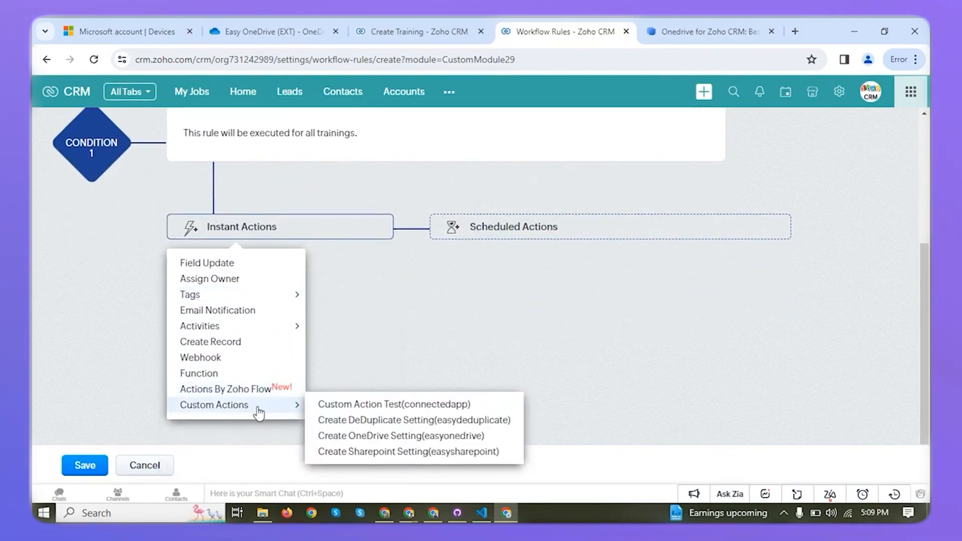
click(380, 436)
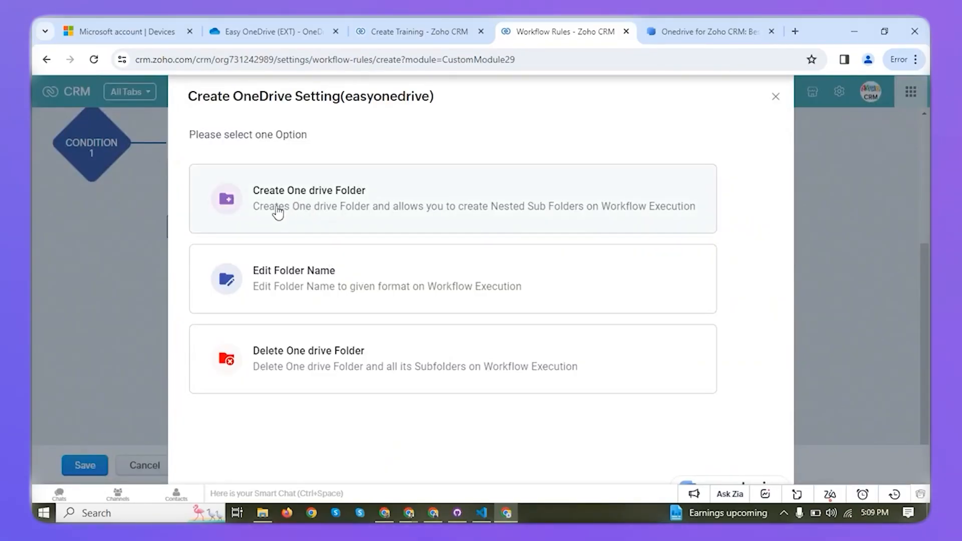
click(307, 210)
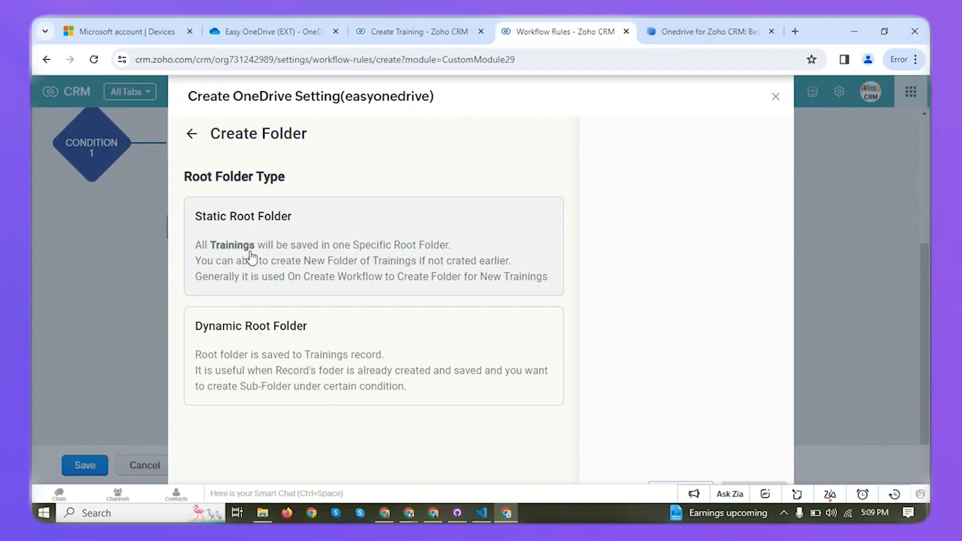
click(325, 250)
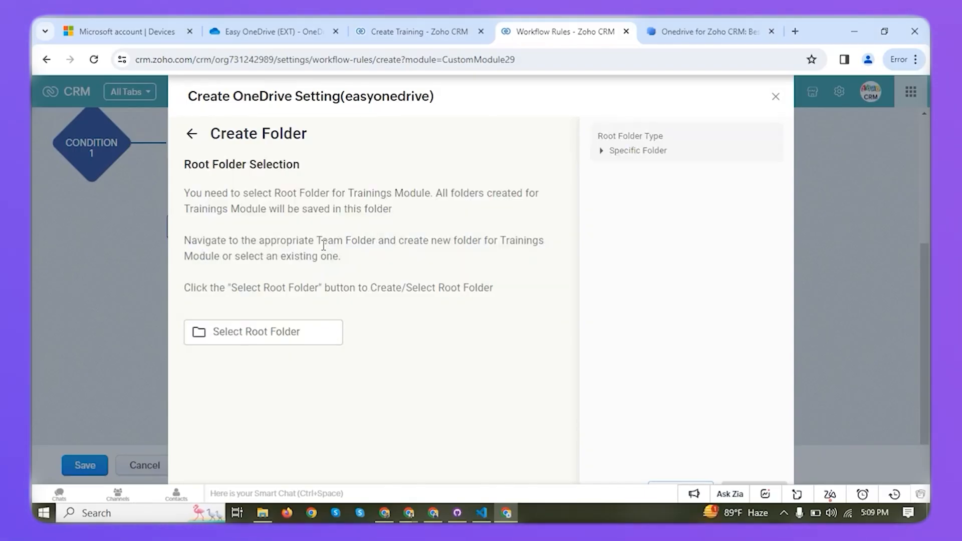
Create a folder named Training inside Easy OneDrive (EXT) and select it as the root folder.
click(234, 342)
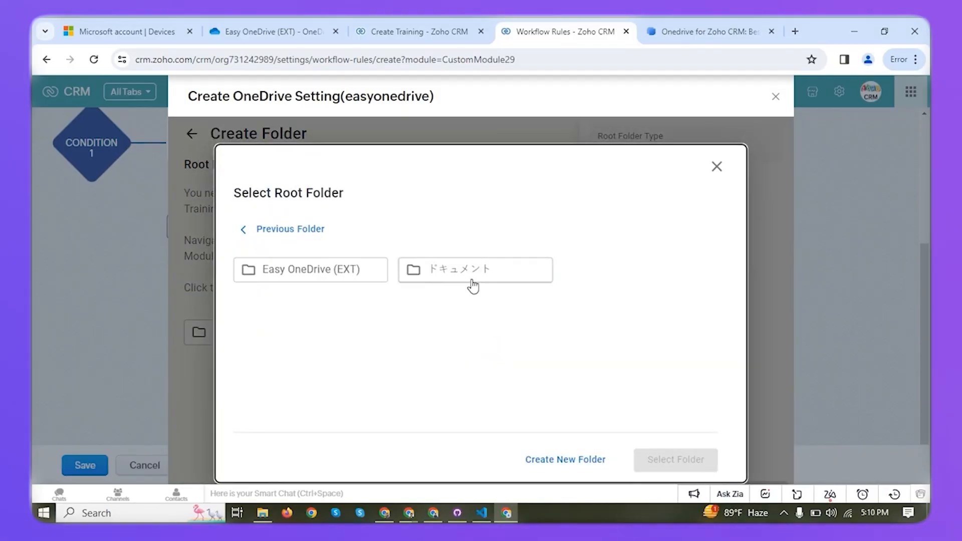
double_click(301, 279)
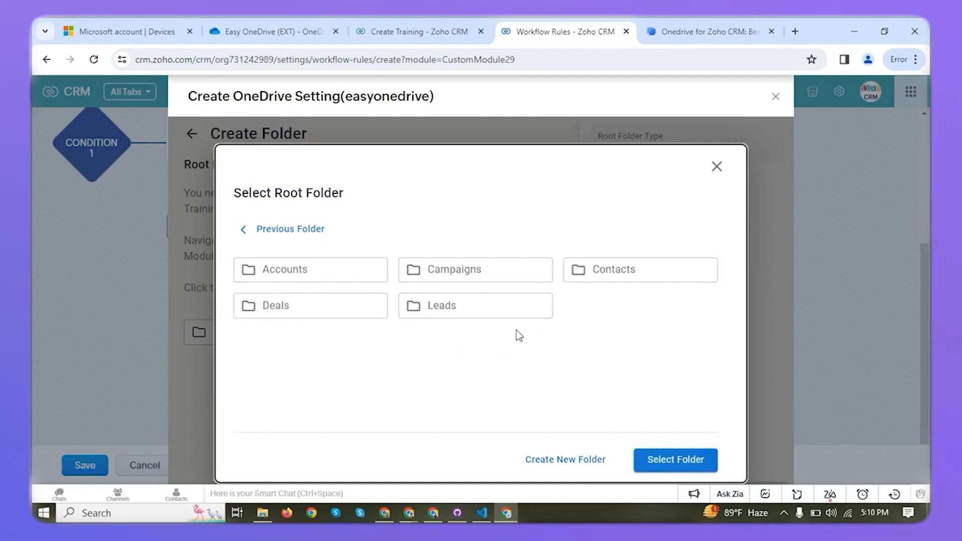
click(584, 466)
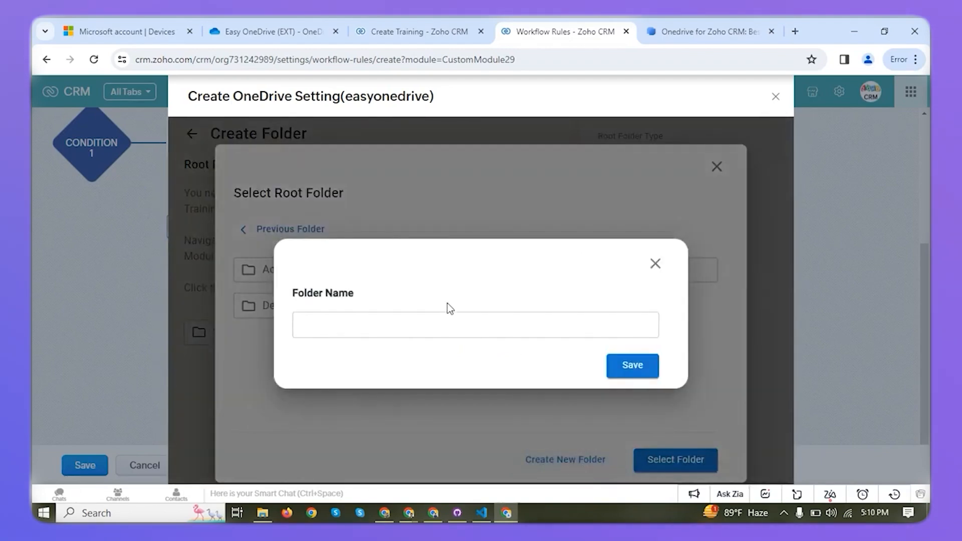
click(445, 322)
text(Training)
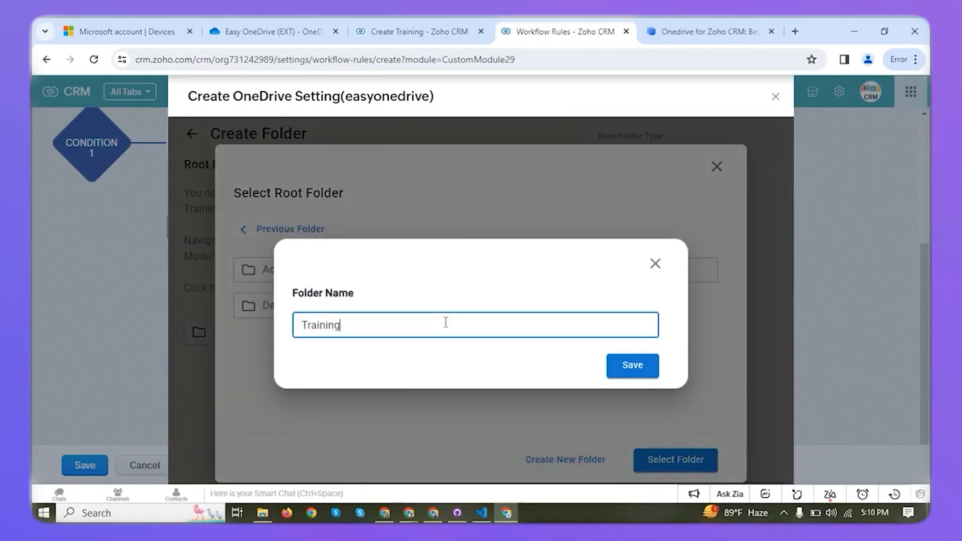
click(640, 374)
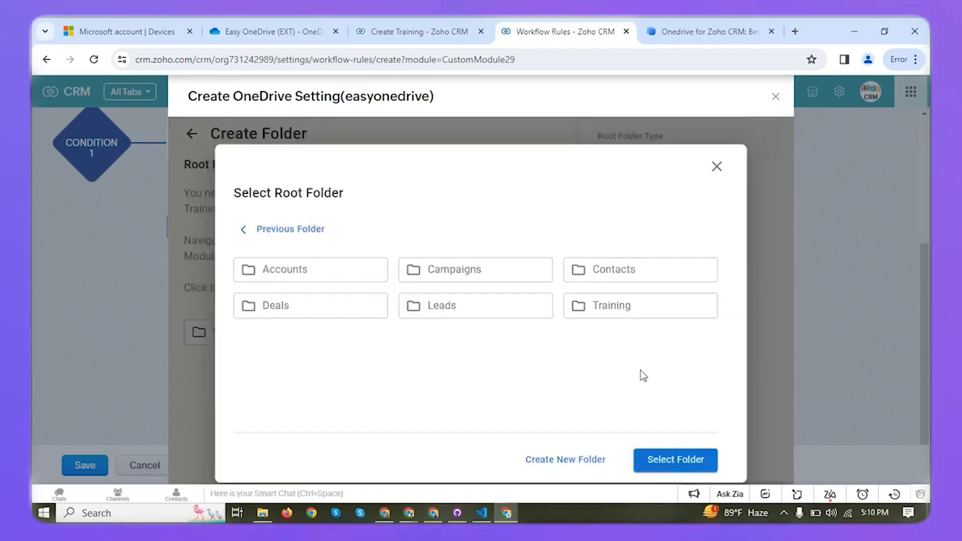
click(620, 309)
click(675, 460)
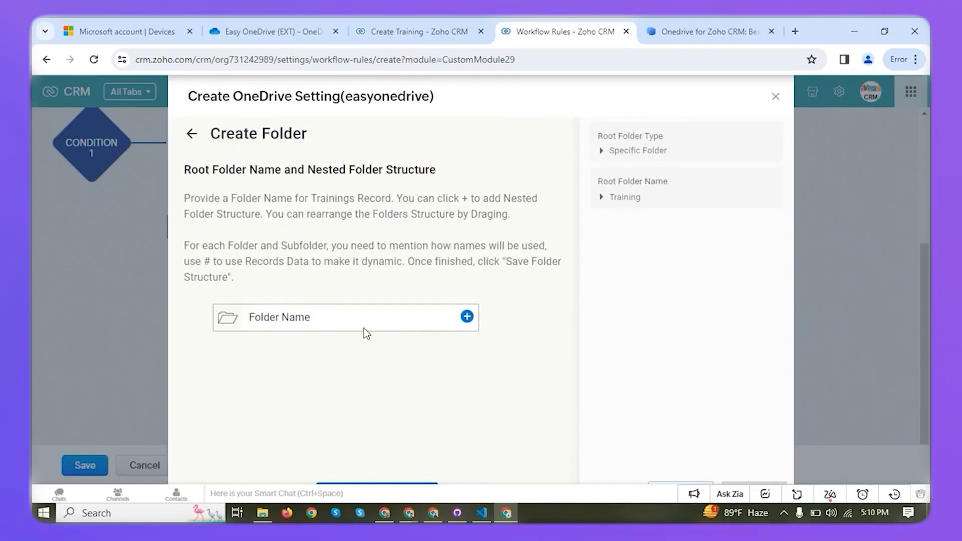
Replace the placeholder name of the record's folder with the CustomModule Name field from Trainings.
key(ctrl+a)
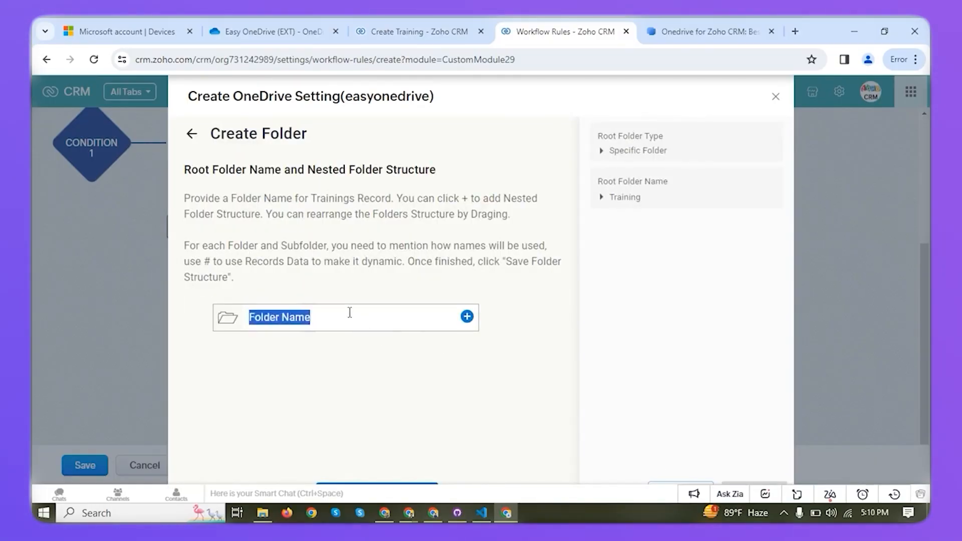
key(BackSpace)
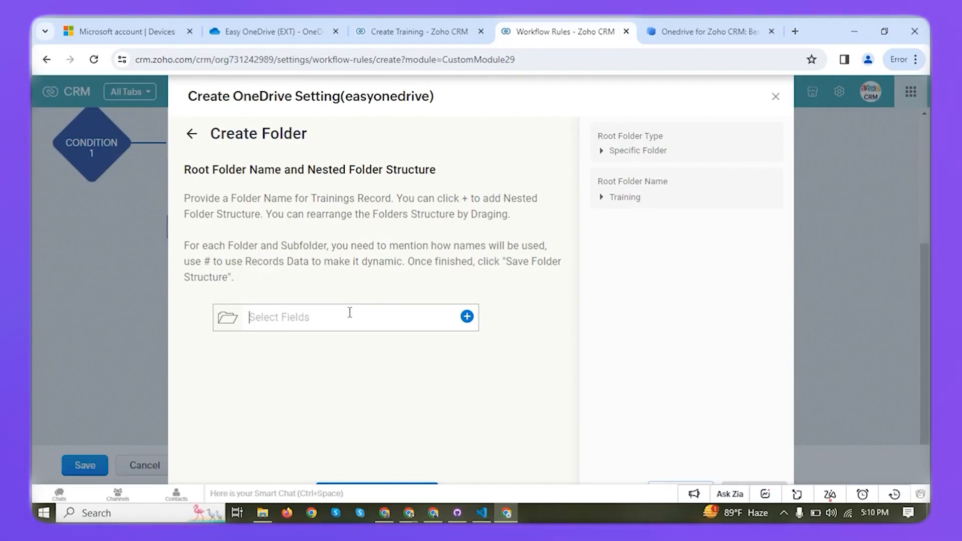
key(shift+3)
click(341, 350)
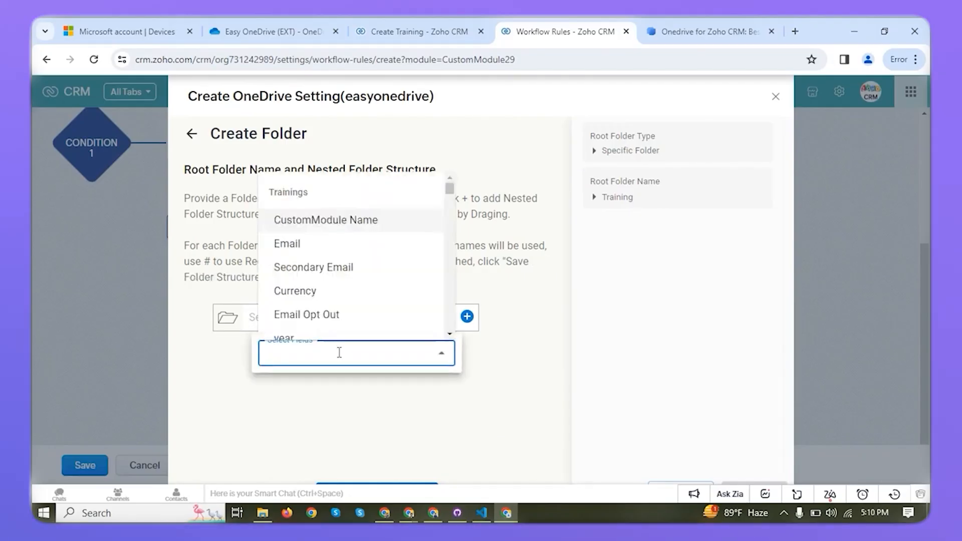
click(336, 221)
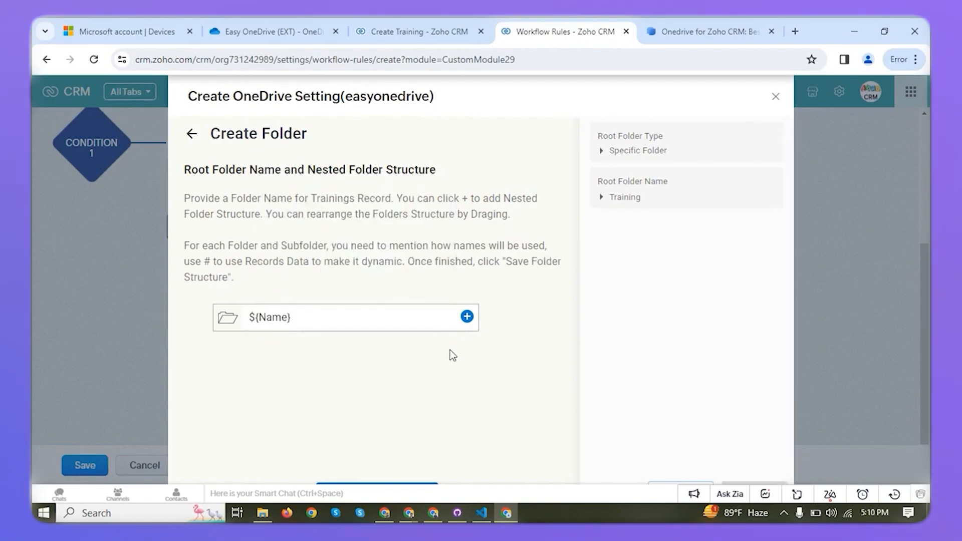
Add a subfolder named by the year field under the record's folder and save the folder structure.
click(466, 317)
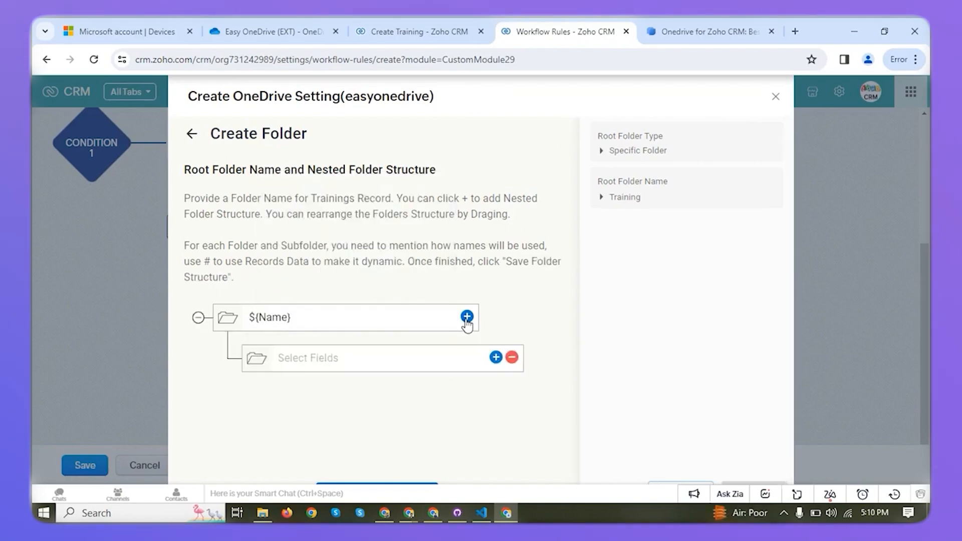
click(399, 359)
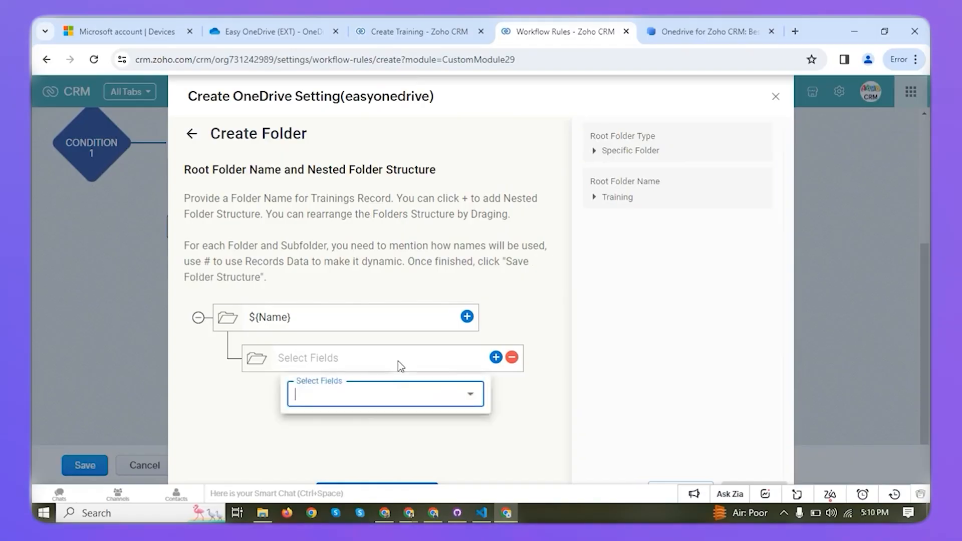
click(370, 393)
scroll(356, 346, down, 2)
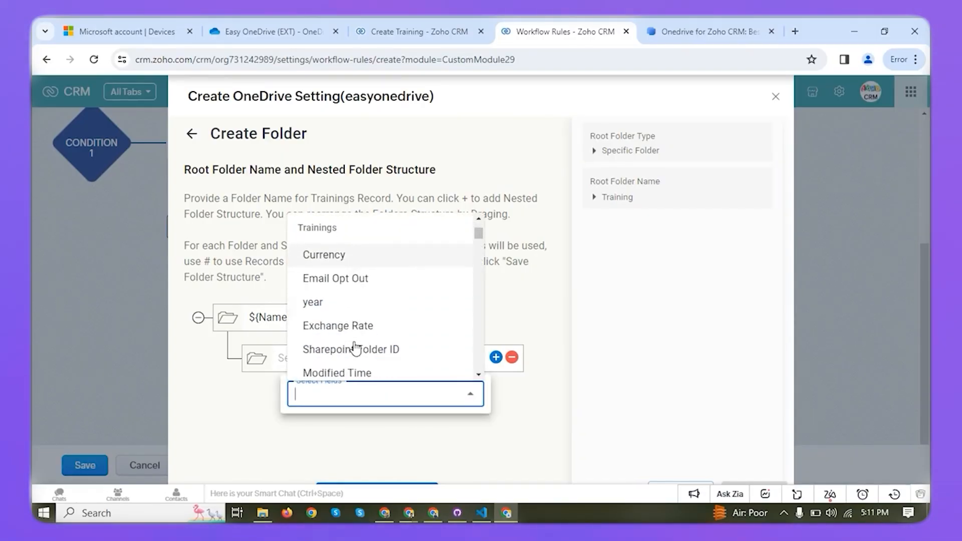
click(344, 284)
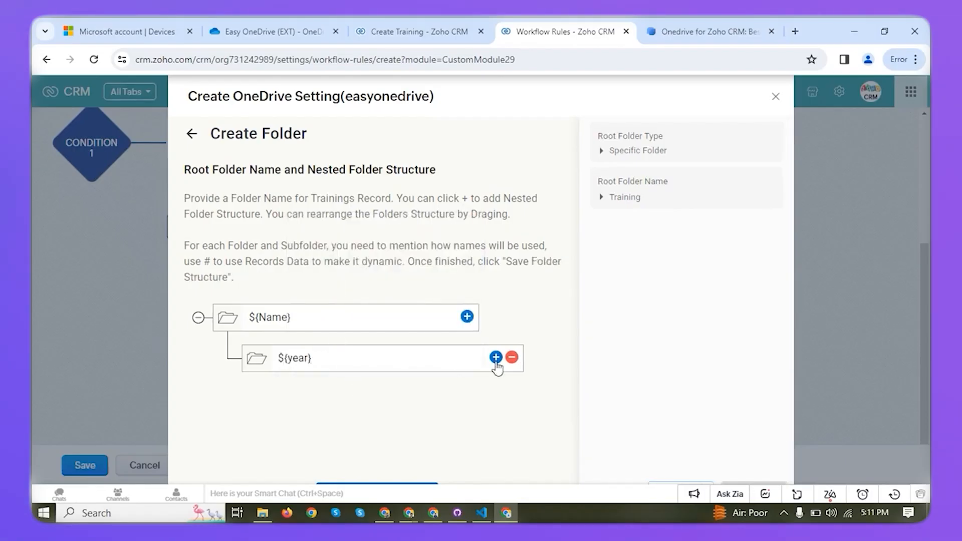
click(414, 484)
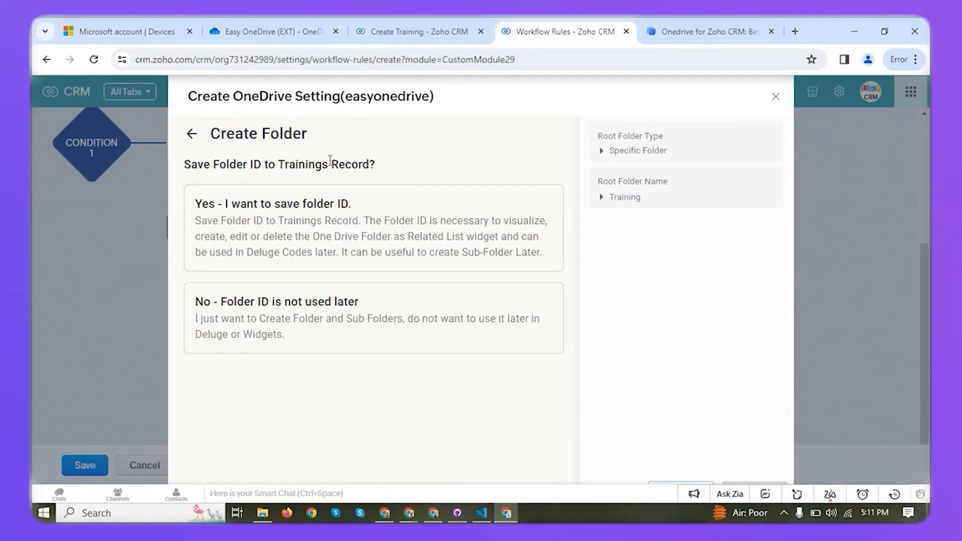
Choose to save the created folder's ID to the Trainings record in the Onedrive Folder ID field.
click(329, 205)
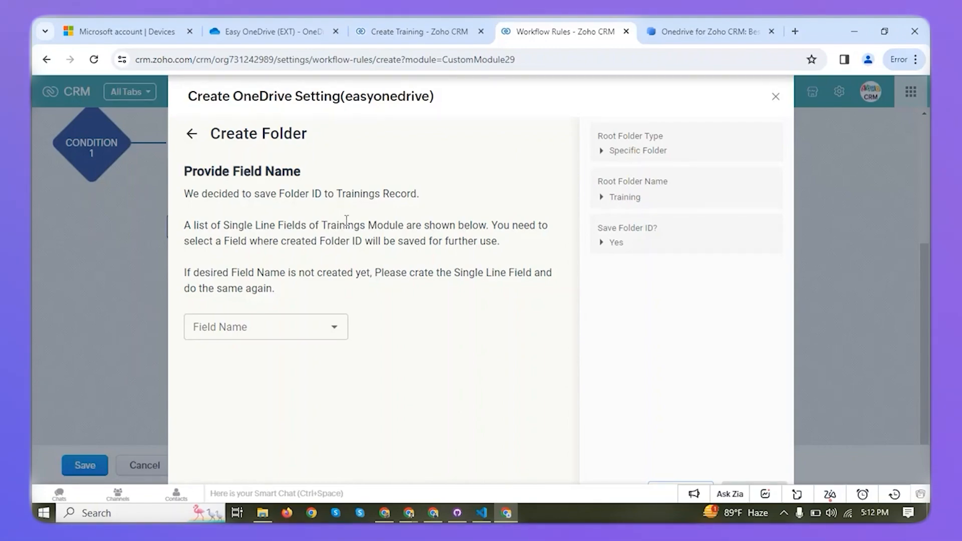
click(285, 318)
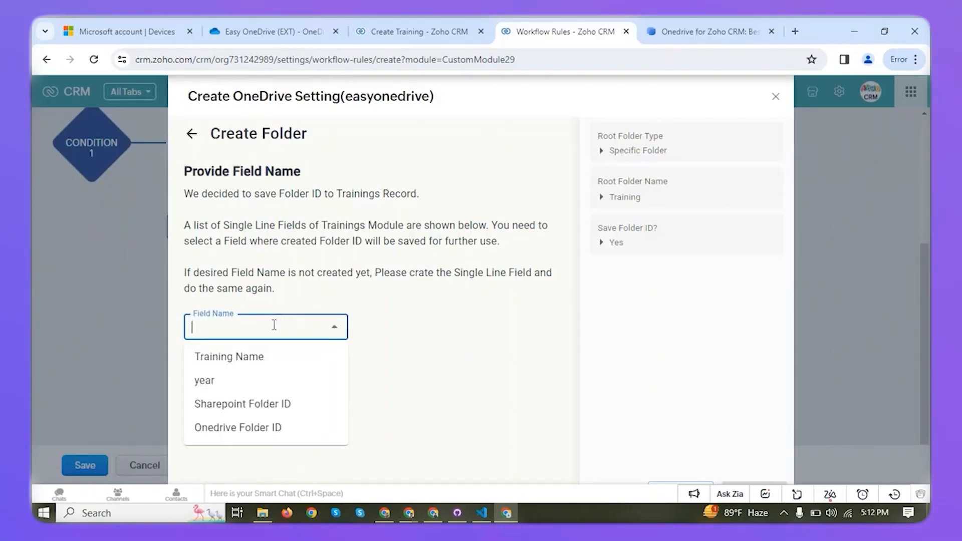
click(252, 427)
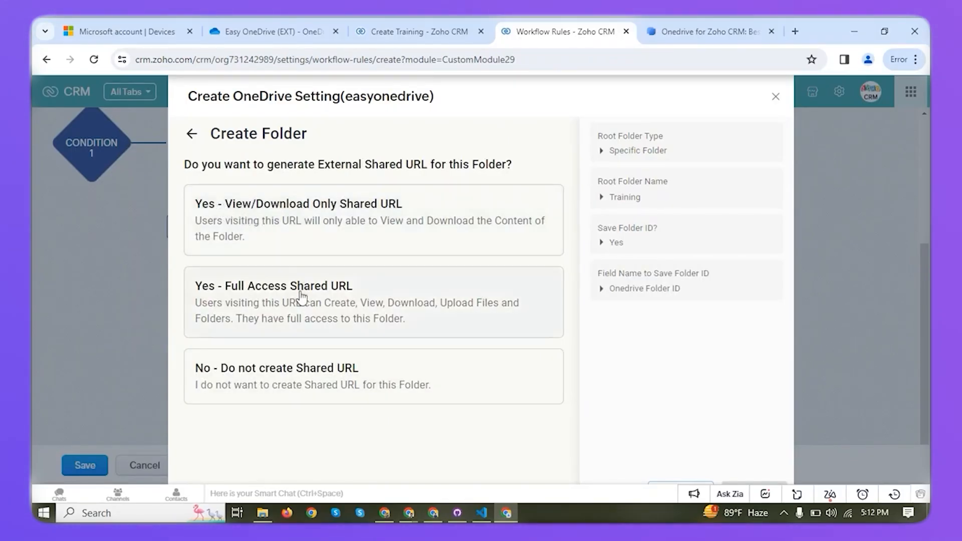
Generate a View/Download Only shared URL stored in the Share Link Onedrive field, and save the folder settings.
click(265, 227)
click(261, 267)
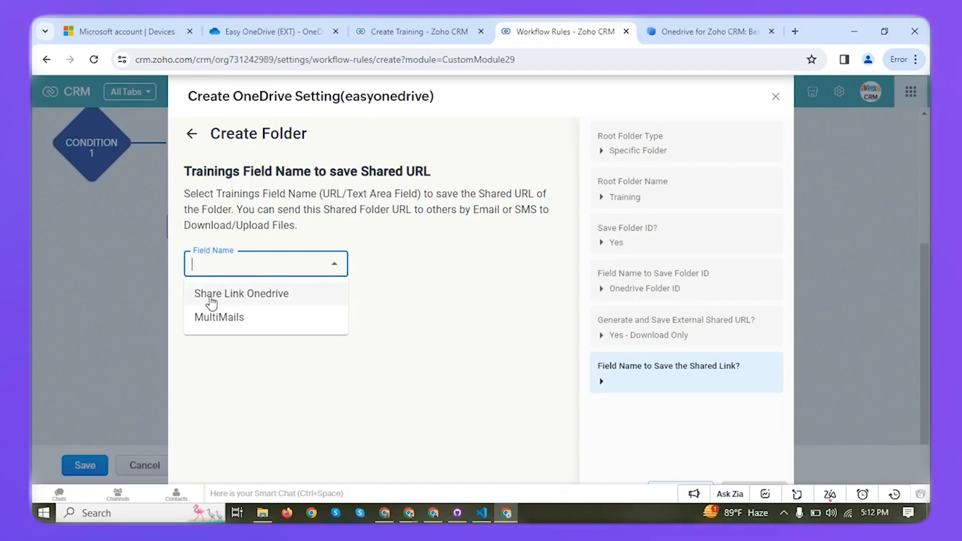
click(244, 297)
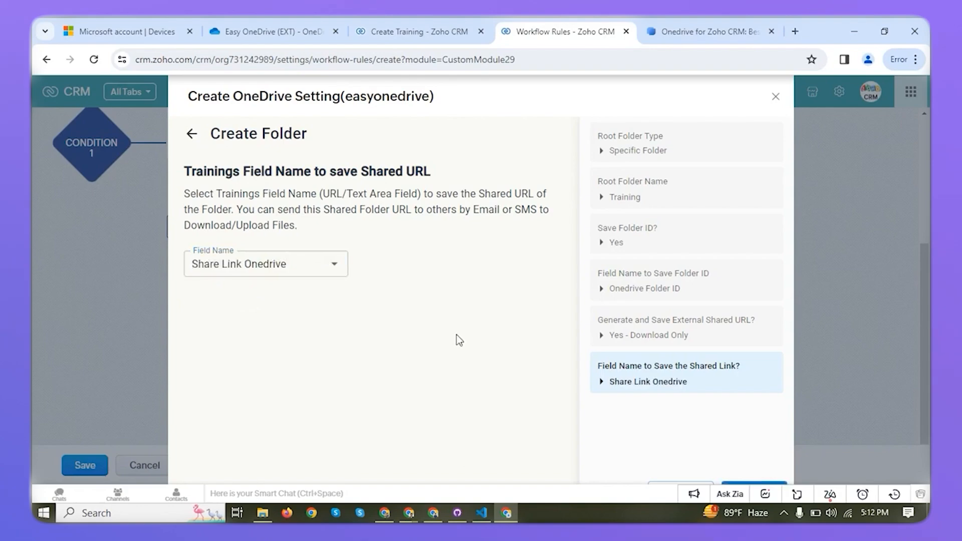
key(ctrl+minus)
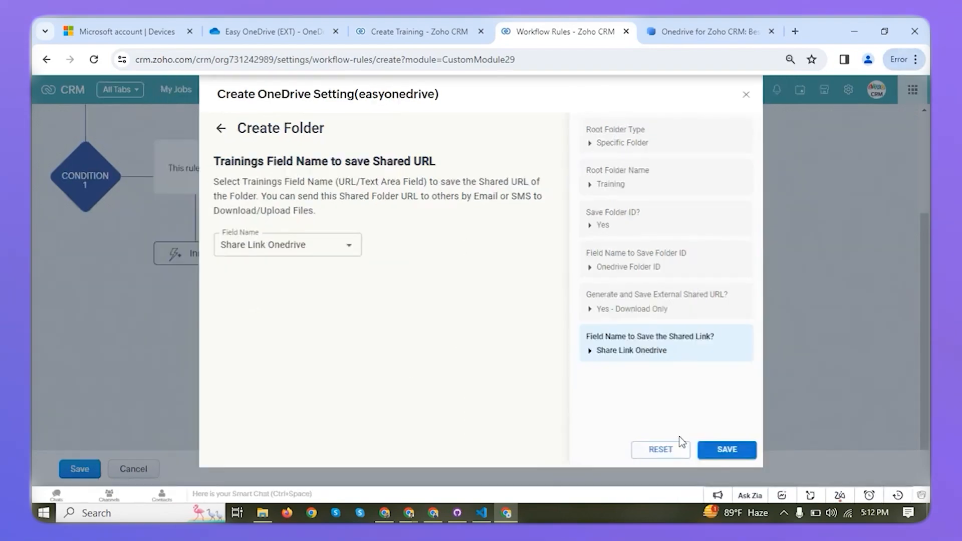
click(733, 452)
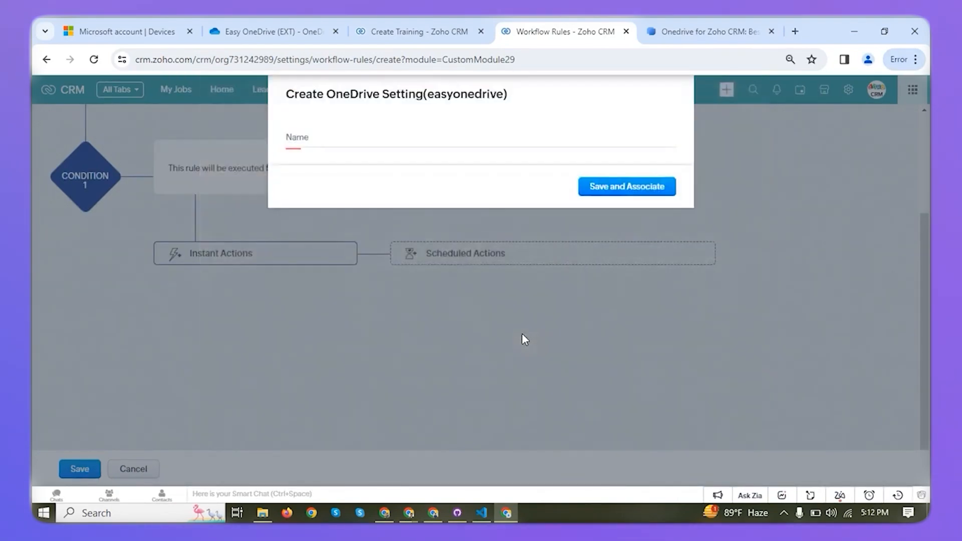
Associate the custom action under the name "Create Folders and Subfolder for Trainings" and save the workflow rule.
click(525, 143)
text(Create Folder)
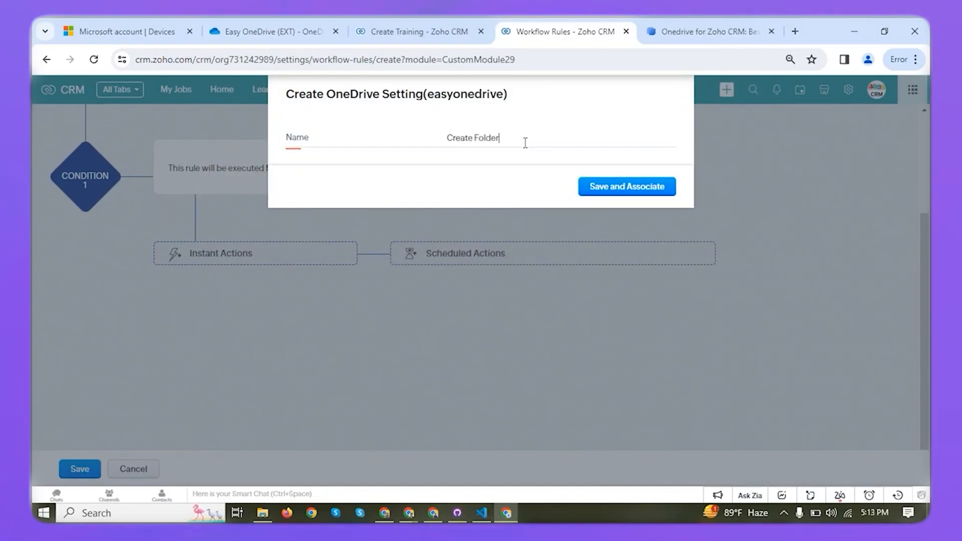
text(s and Subfolder for One drive)
key(BackSpace)
key(BackSpace)
key(BackSpace)
key(BackSpace)
key(BackSpace)
key(BackSpace)
key(BackSpace)
key(BackSpace)
key(BackSpace)
text(Trainings)
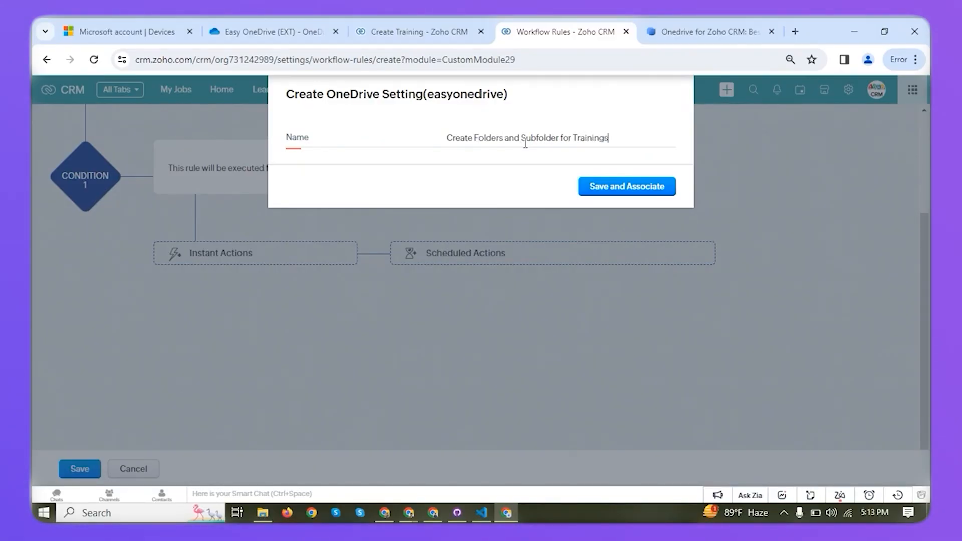
click(602, 185)
click(79, 469)
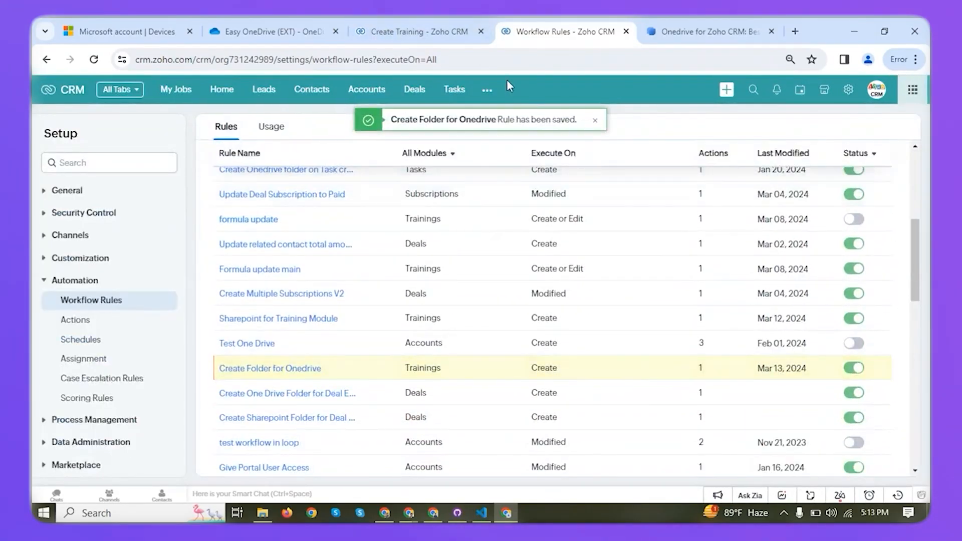
Start a new record in the Trainings module with the training name Business Development.
click(489, 90)
click(510, 284)
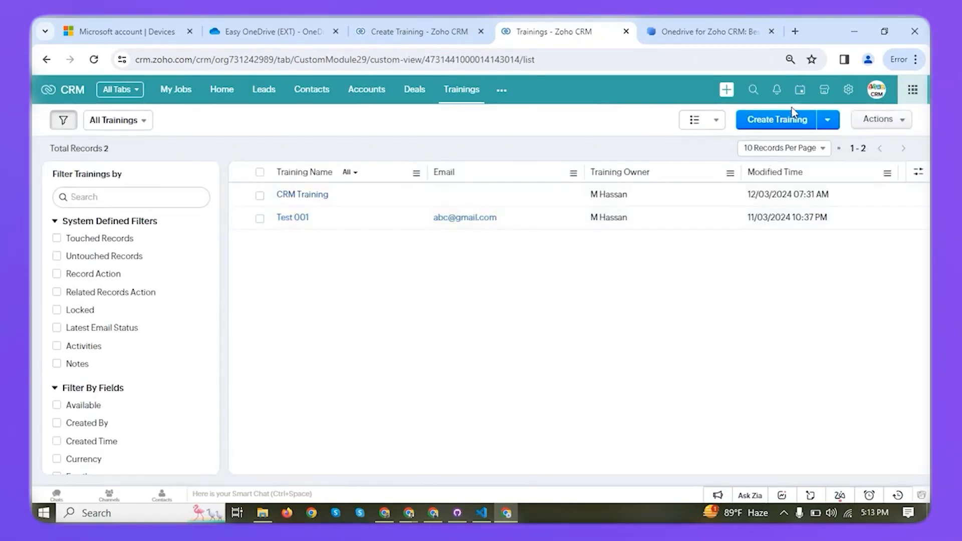
click(776, 122)
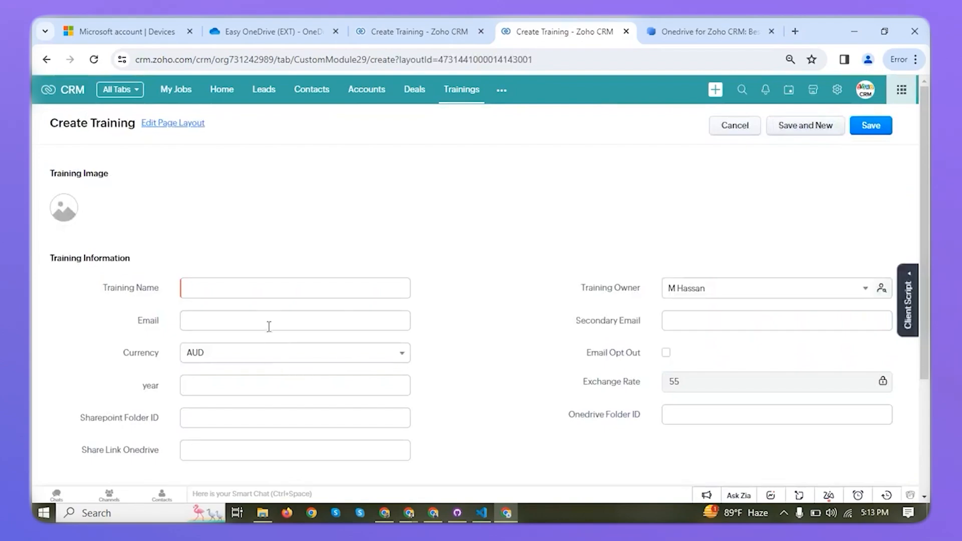
click(264, 286)
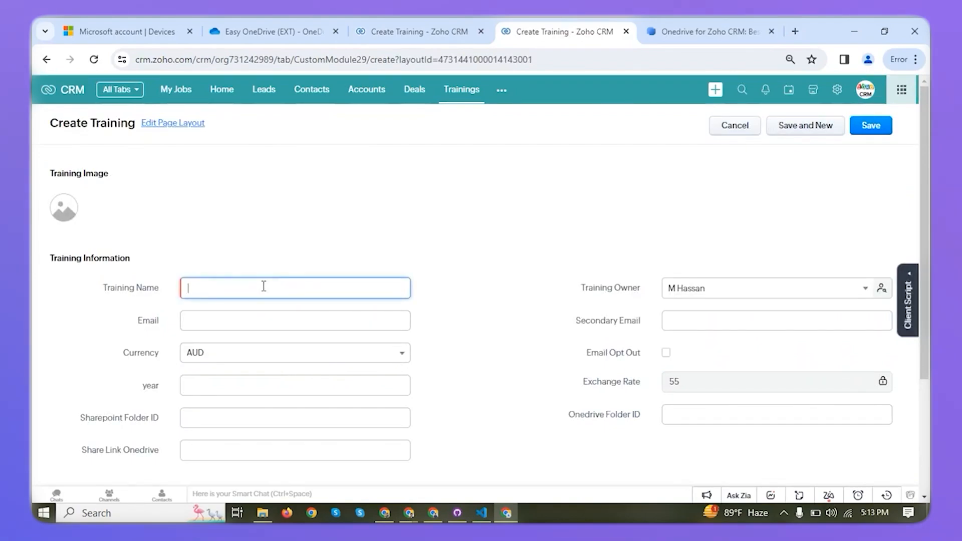
text(Business Deve)
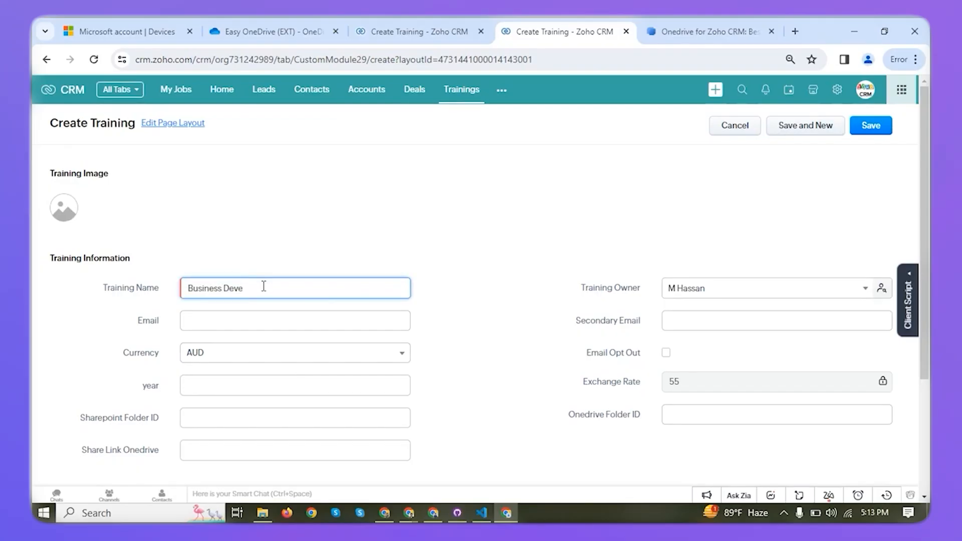
text(lopment)
click(456, 323)
Set the training's year to 2024 and save the record.
scroll(301, 328, down, 2)
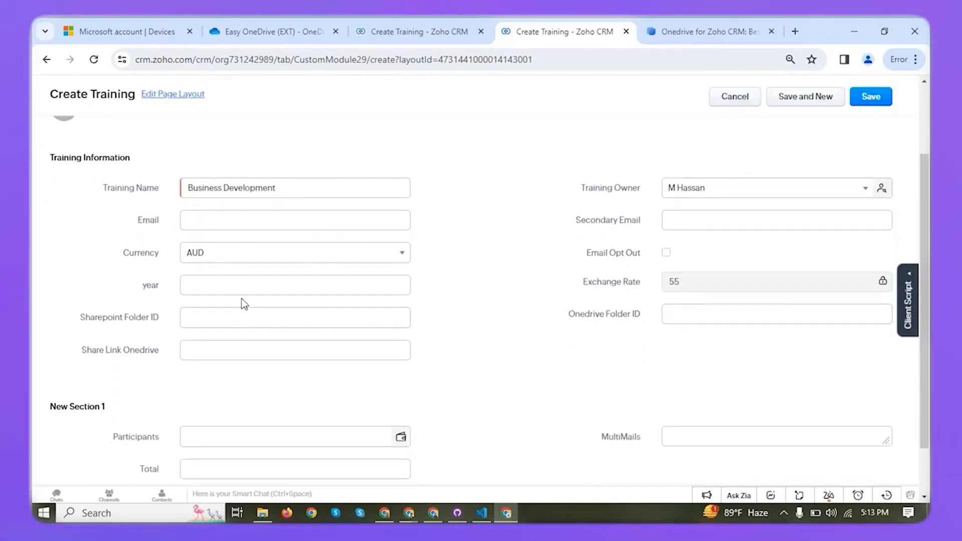
click(240, 289)
text(202)
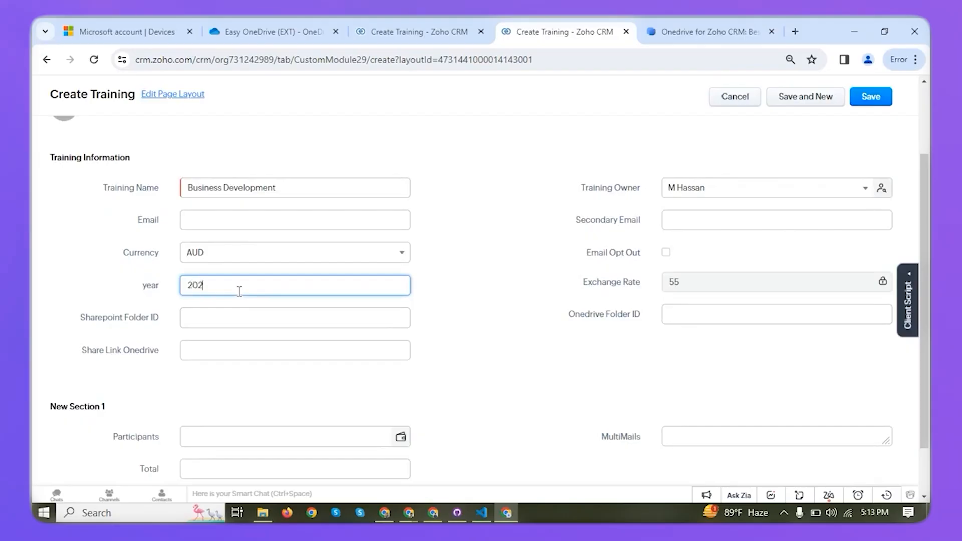
text(4)
click(861, 99)
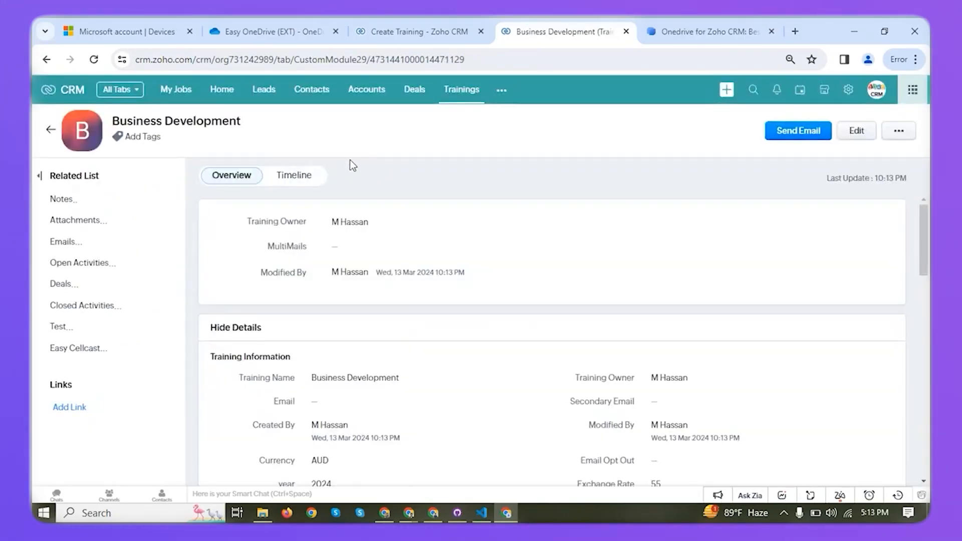
Switch to OneDrive, refresh Easy OneDrive (EXT), and check the contents of Training and its Business Development folder.
click(292, 28)
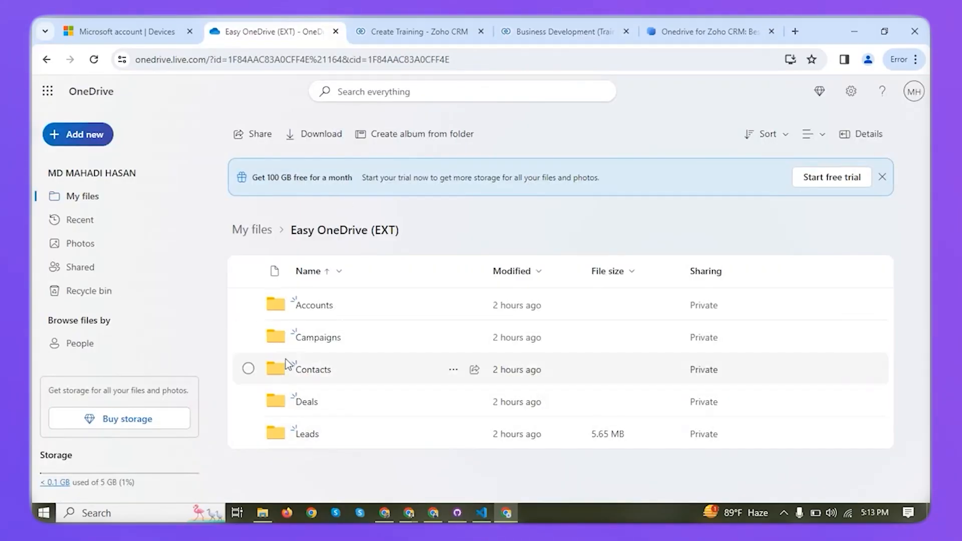
click(94, 59)
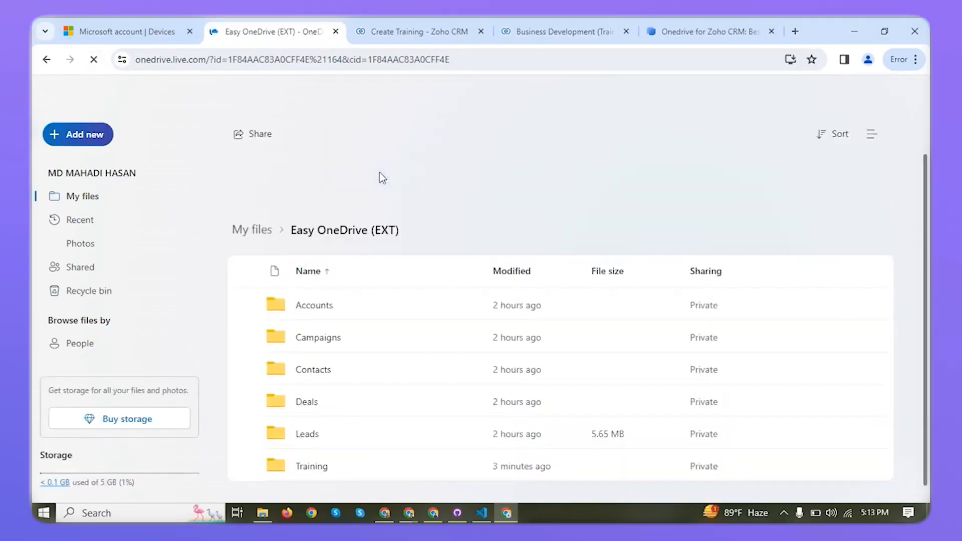
click(311, 466)
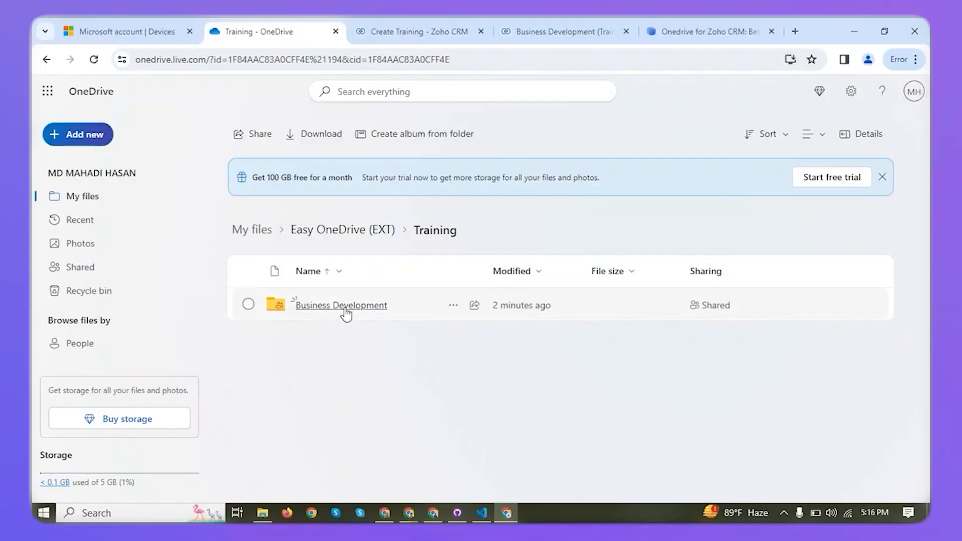
click(326, 306)
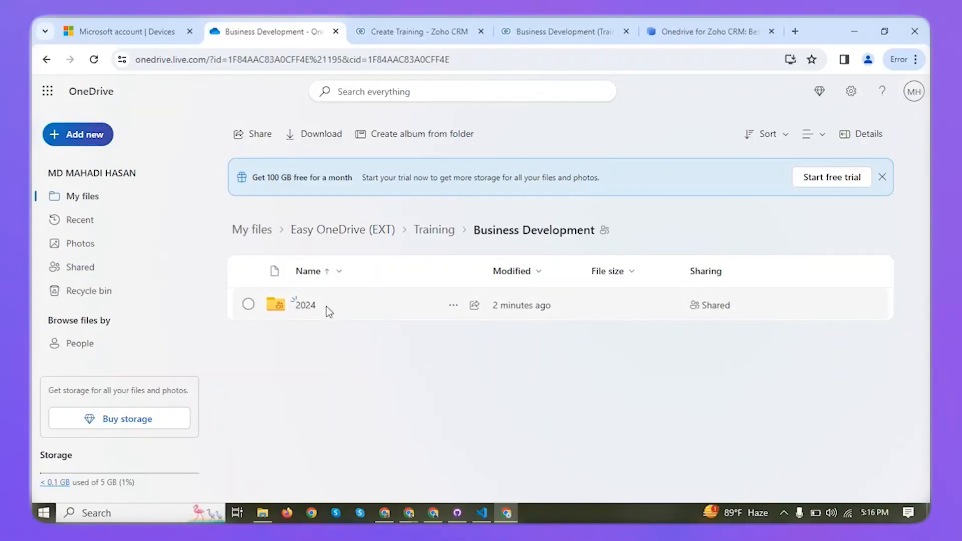